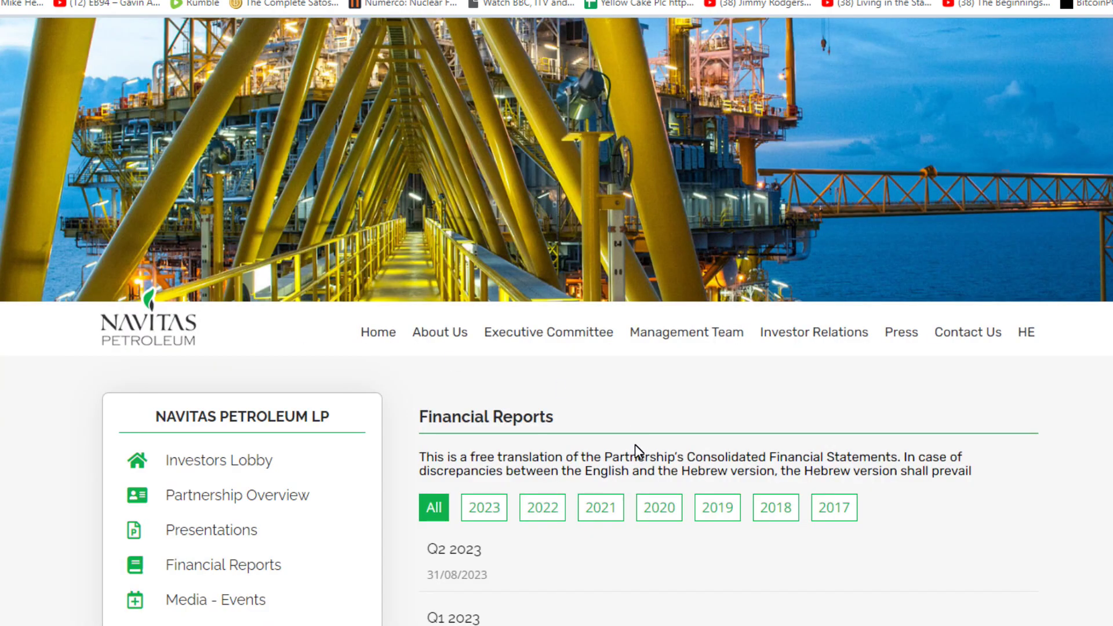
Look through the Navitas Petroleum financial reports list and the consolidated interim statements, including the statement of financial position.
scroll(631, 434, down, 5)
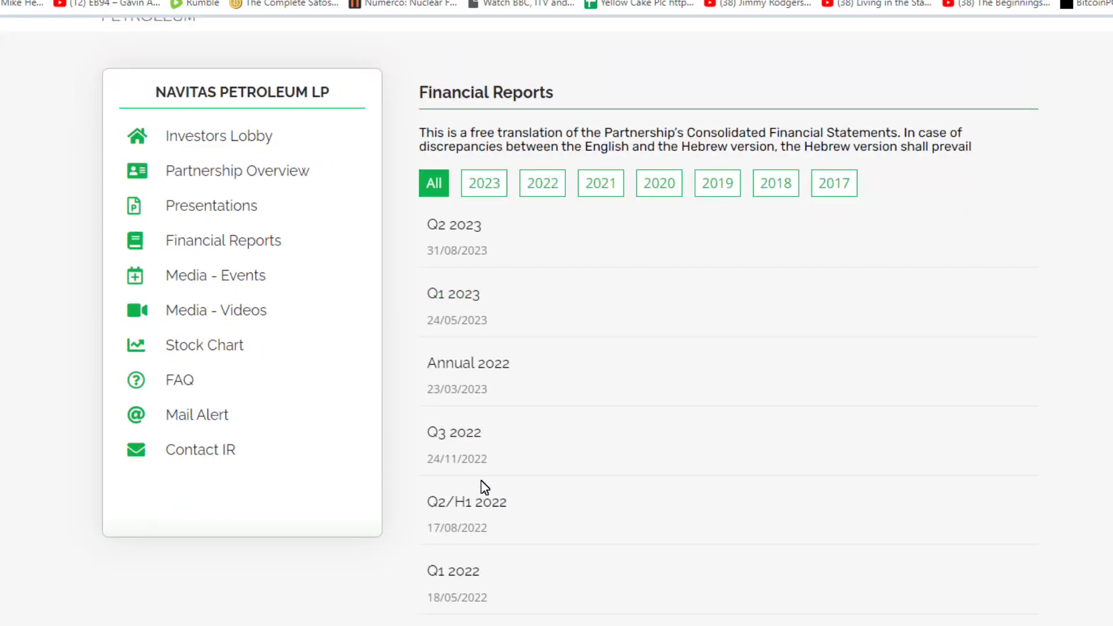
scroll(510, 523, down, 3)
scroll(515, 415, up, 5)
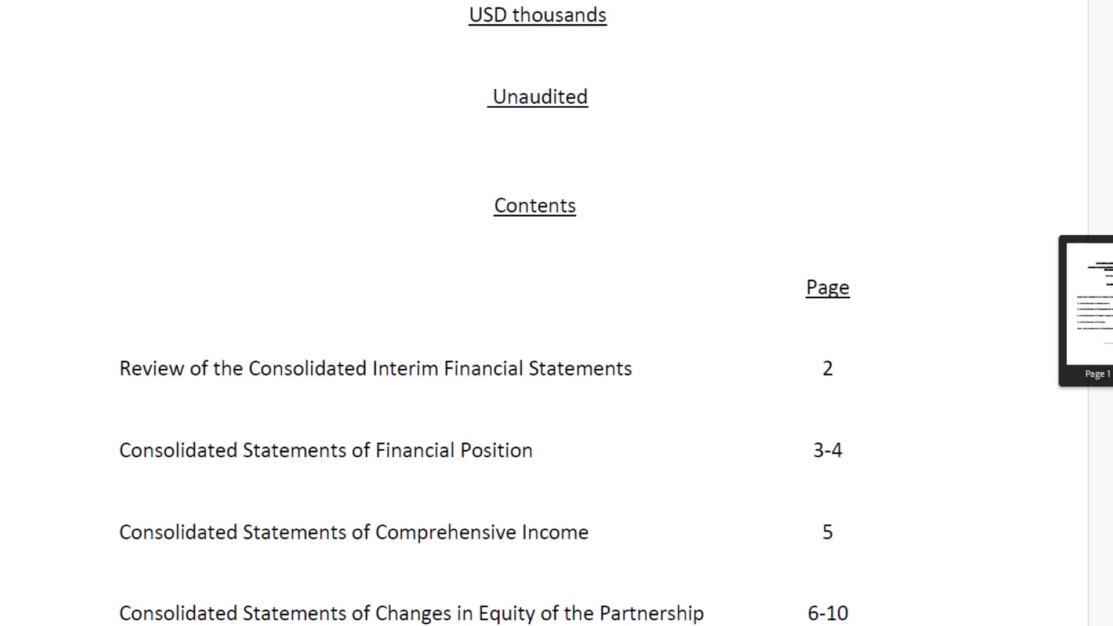
scroll(556, 313, down, 15)
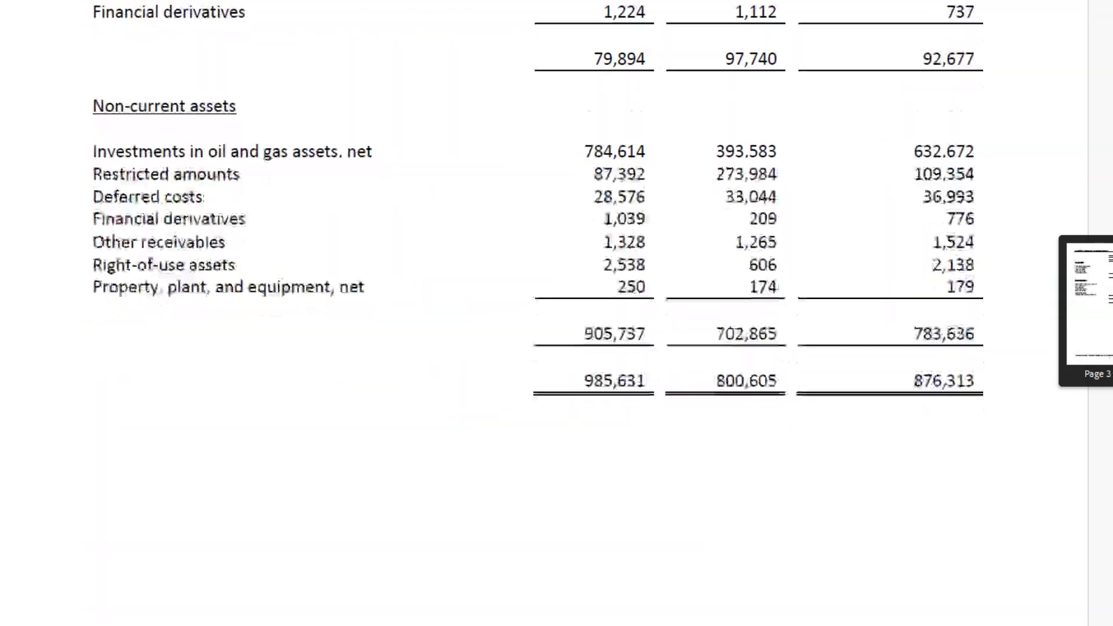
scroll(556, 313, down, 5)
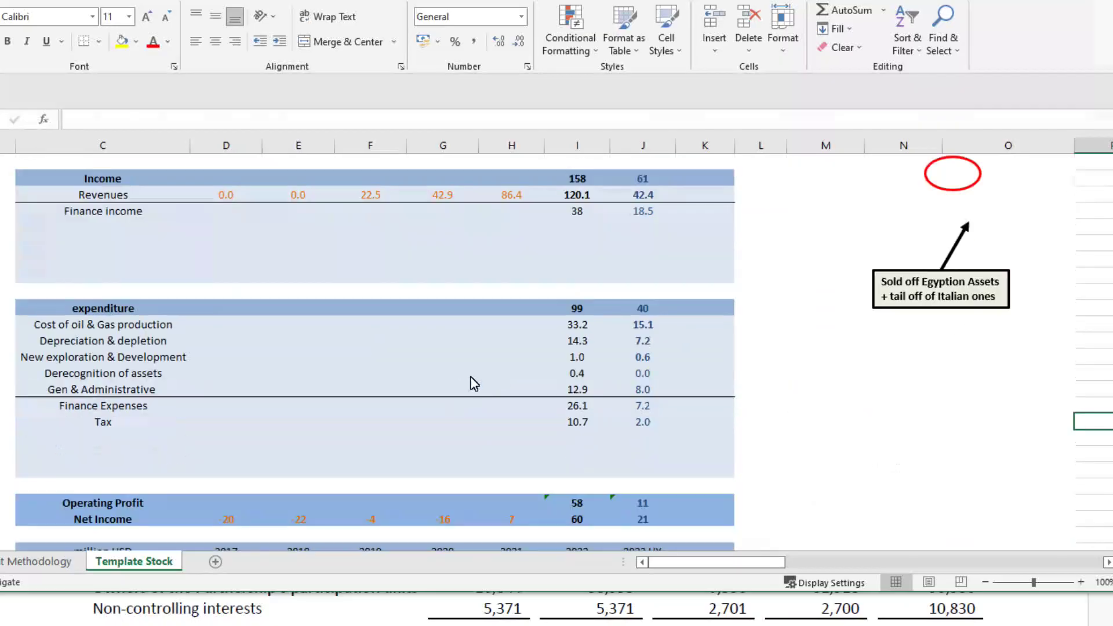
Switch to the Excel template sheet and highlight the 2022 and 2023 HY figures from revenues through derecognition of assets.
scroll(470, 377, up, 2)
drag(574, 308, 665, 484)
scroll(653, 434, down, 6)
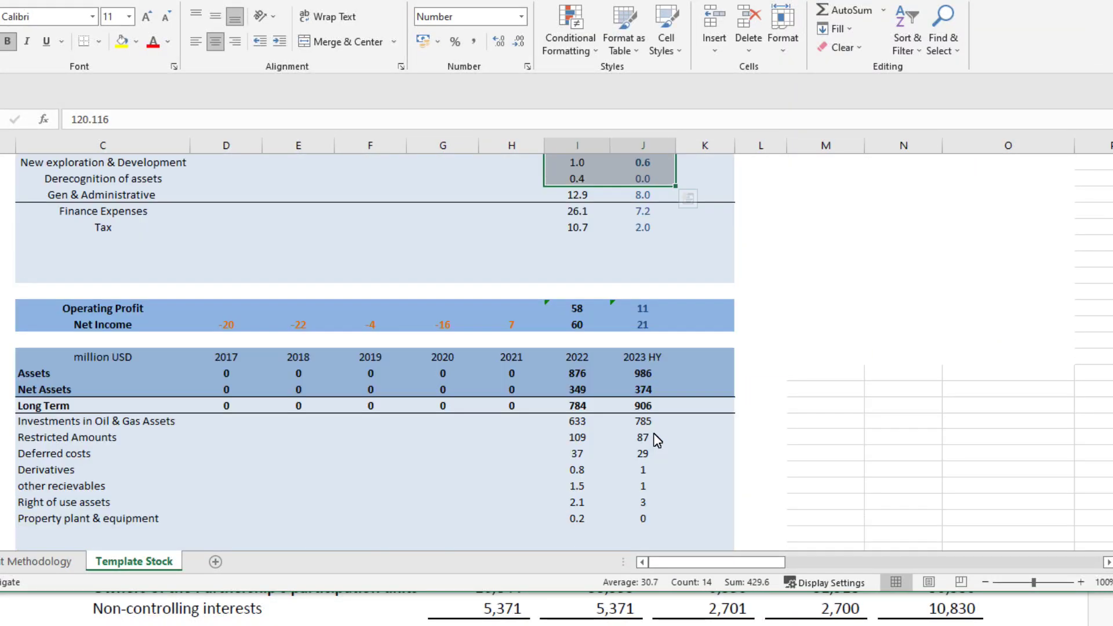
scroll(653, 433, down, 3)
scroll(586, 427, up, 7)
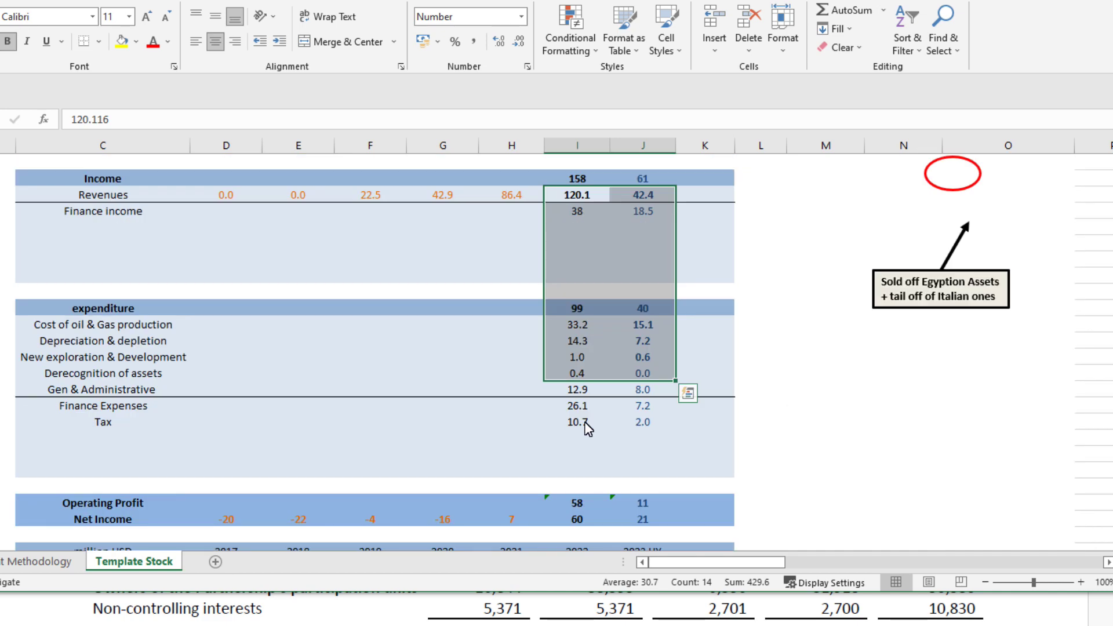
Highlight the 2017 to 2021 revenues and review the income and expenditure rows.
scroll(587, 427, up, 2)
drag(512, 307, 251, 305)
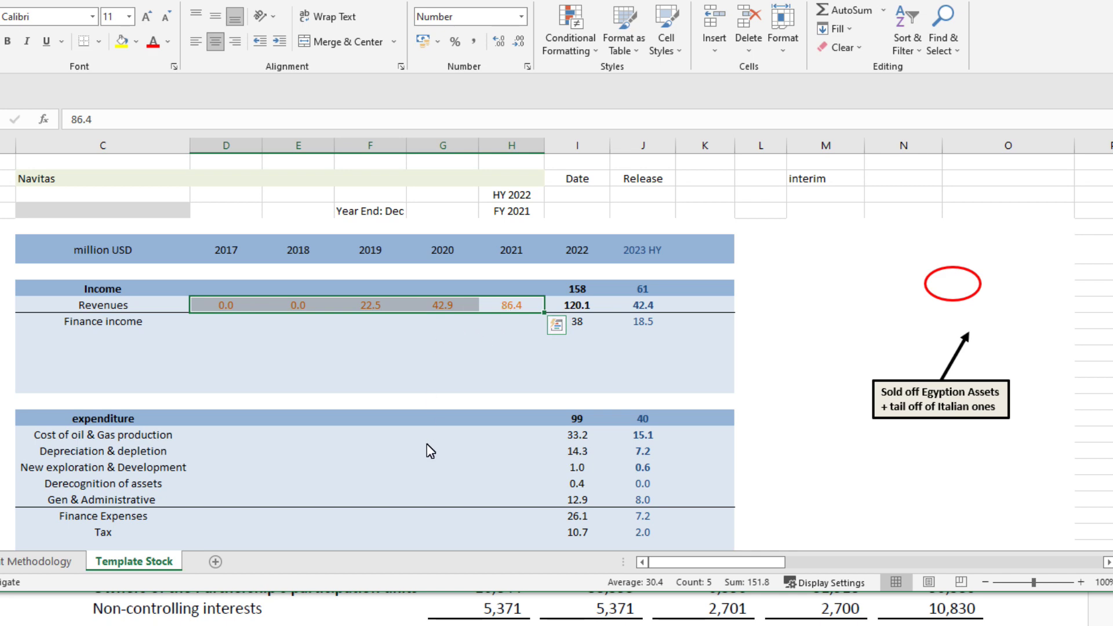
scroll(430, 449, down, 9)
scroll(439, 429, up, 8)
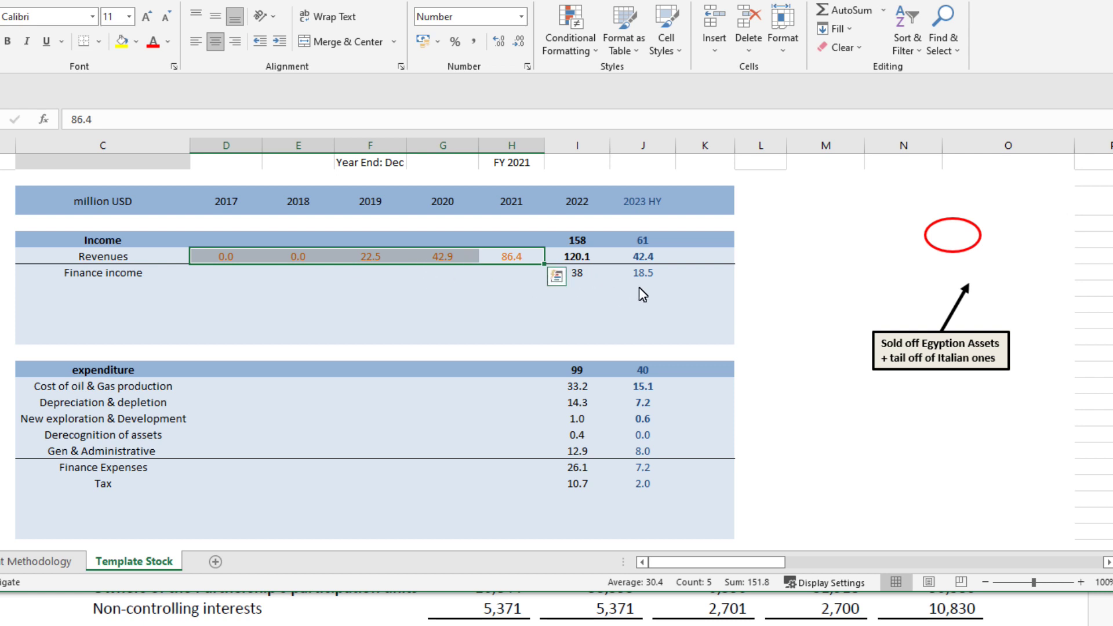
Highlight the 2022 and 2023 HY net income cells and compare them with the income rows.
scroll(464, 461, down, 5)
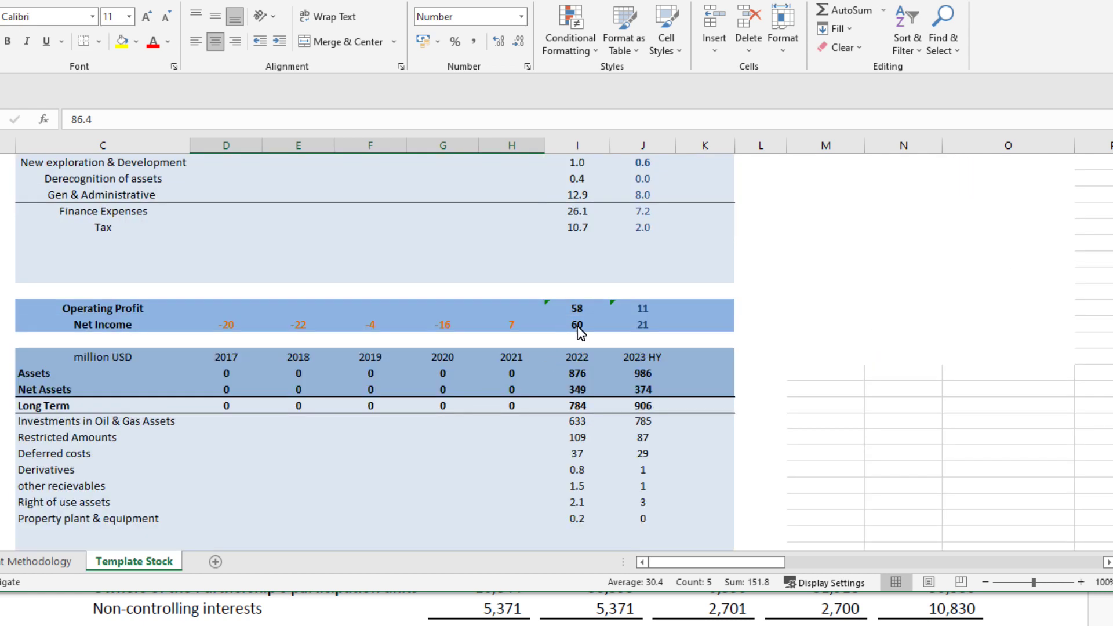
scroll(649, 347, up, 1)
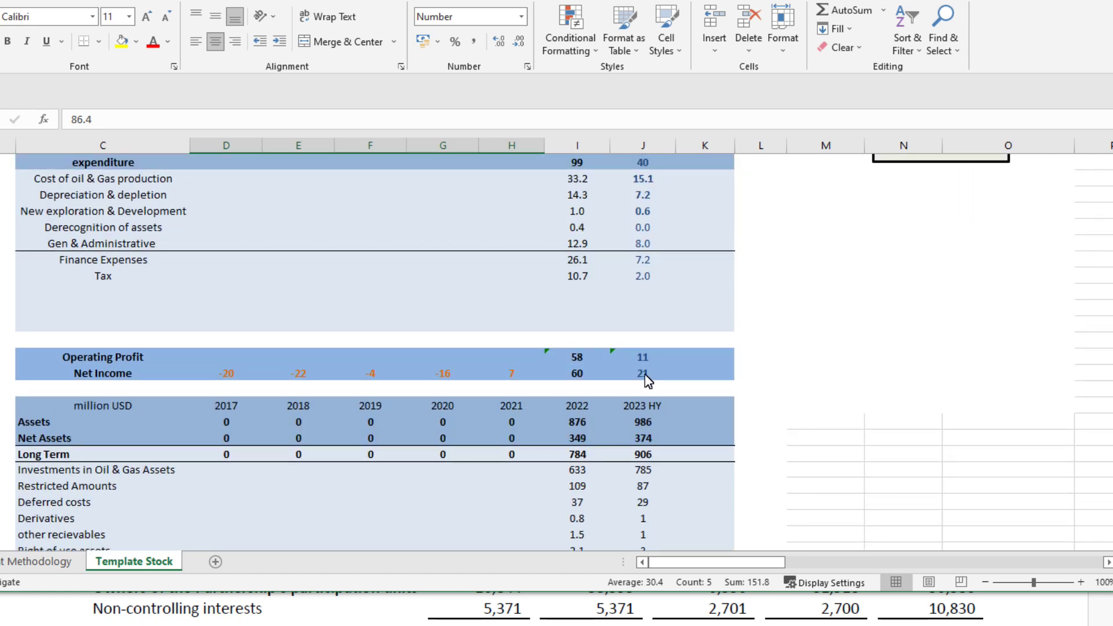
click(643, 376)
drag(577, 374, 639, 382)
scroll(638, 382, up, 5)
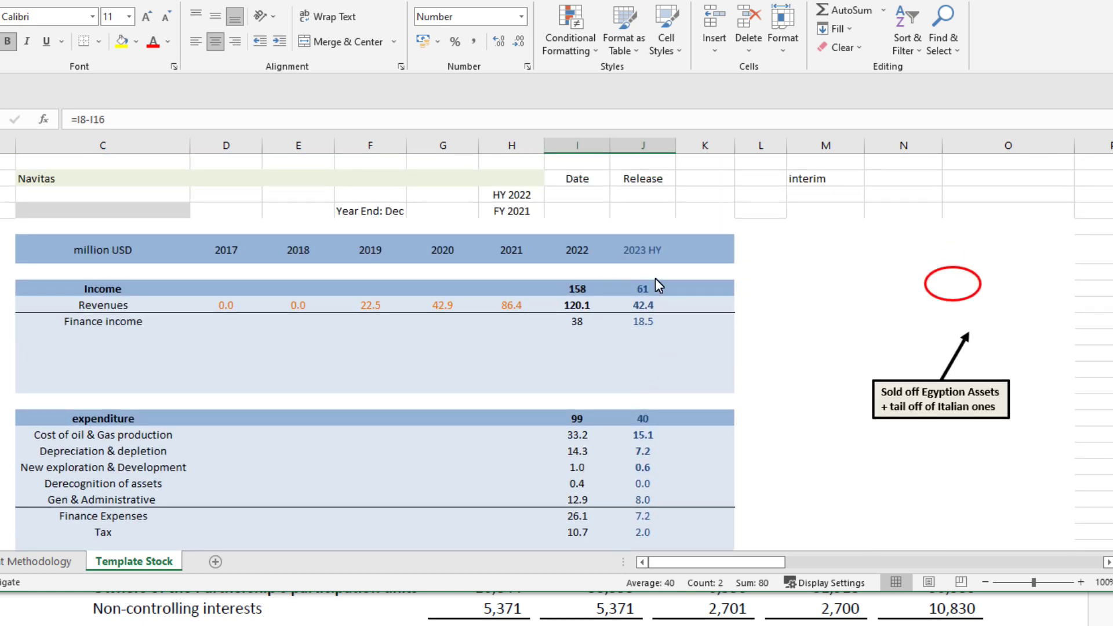
Highlight the 2022 and 2023 HY values for Investments in Oil & Gas Assets in the assets section.
scroll(521, 404, down, 9)
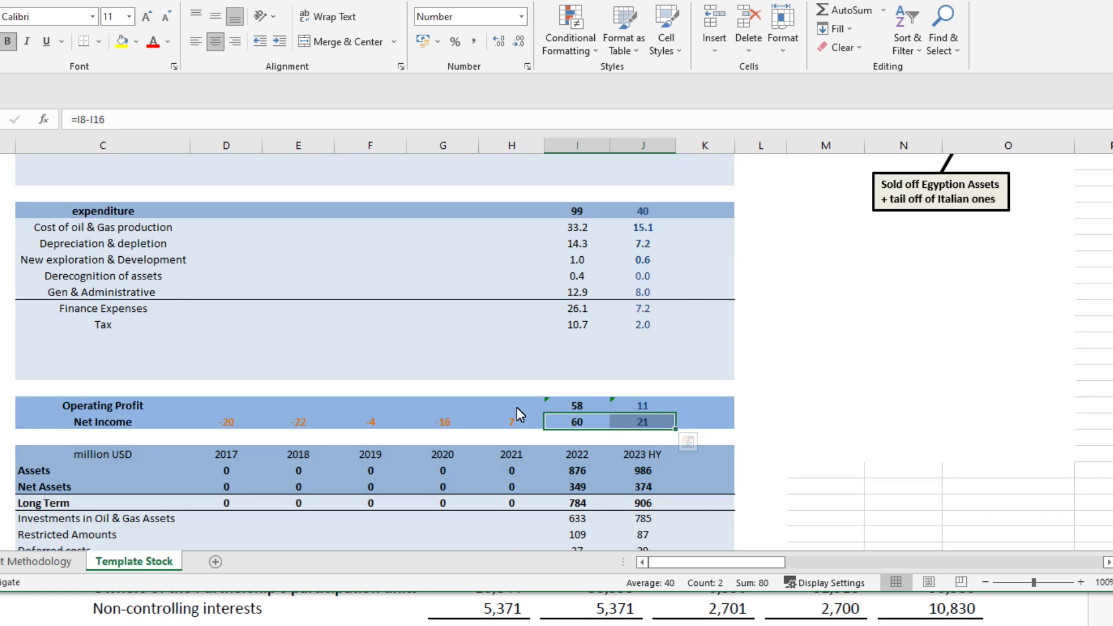
scroll(517, 408, down, 2)
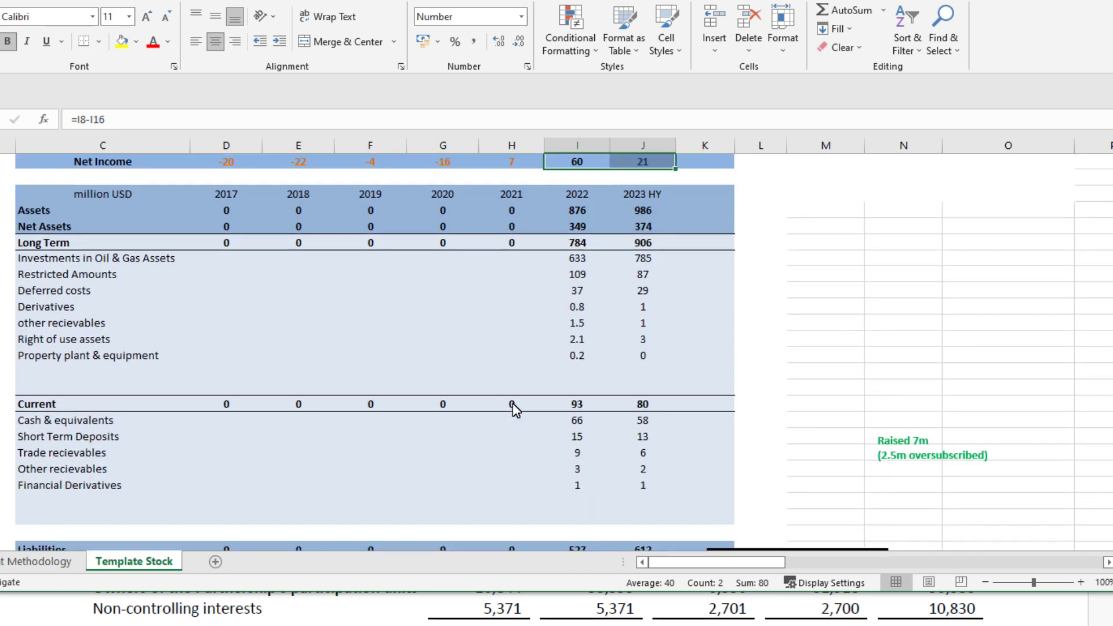
click(576, 227)
drag(577, 227, 655, 225)
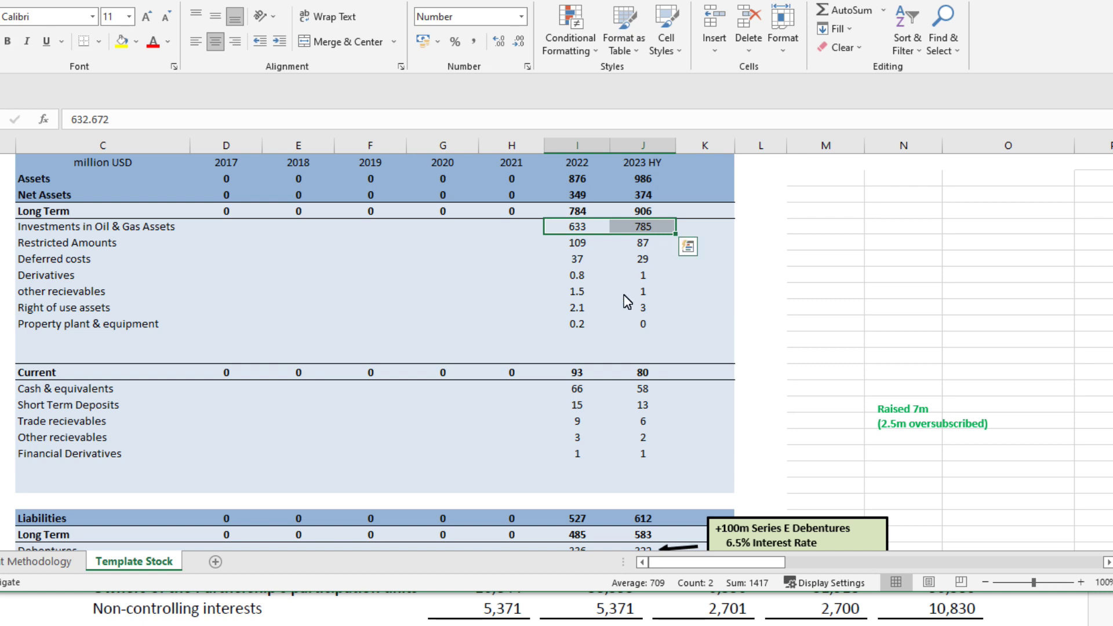
Highlight the 2022 and 2023 HY Long Term Debt values in the liabilities section.
scroll(577, 408, down, 2)
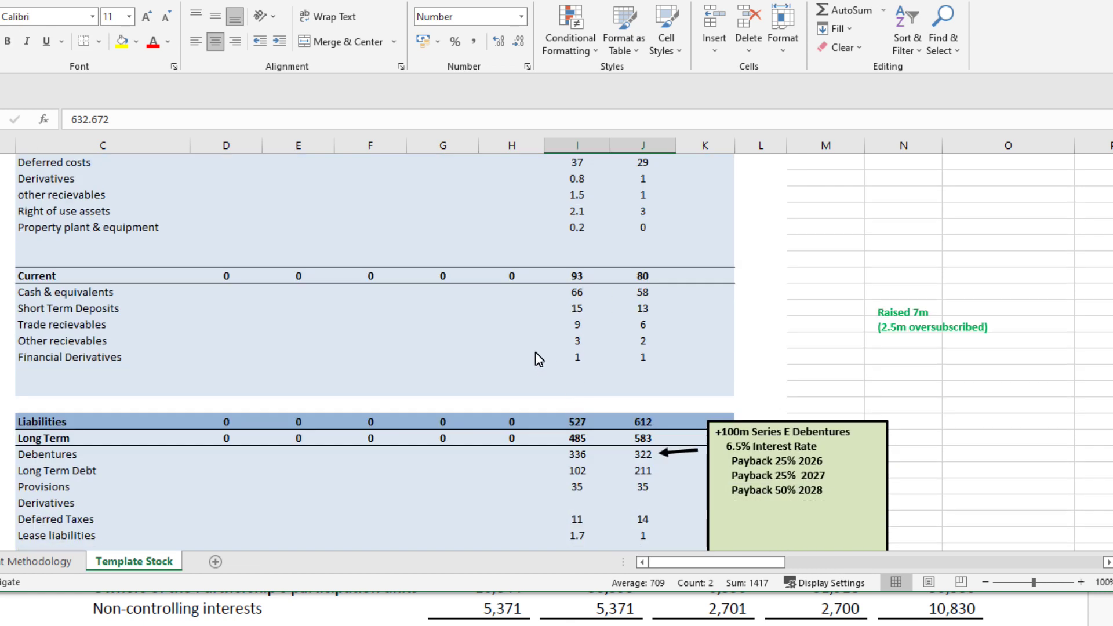
scroll(521, 407, down, 2)
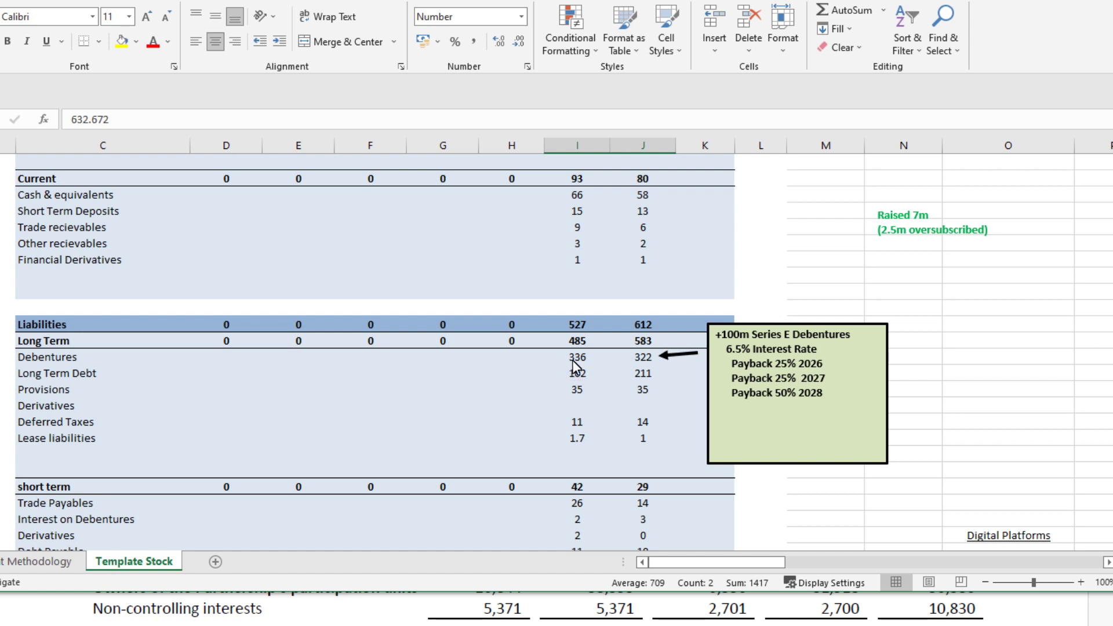
mouse_move(572, 360)
mouse_down()
mouse_move(632, 358)
mouse_move(644, 377)
mouse_move(564, 377)
mouse_up()
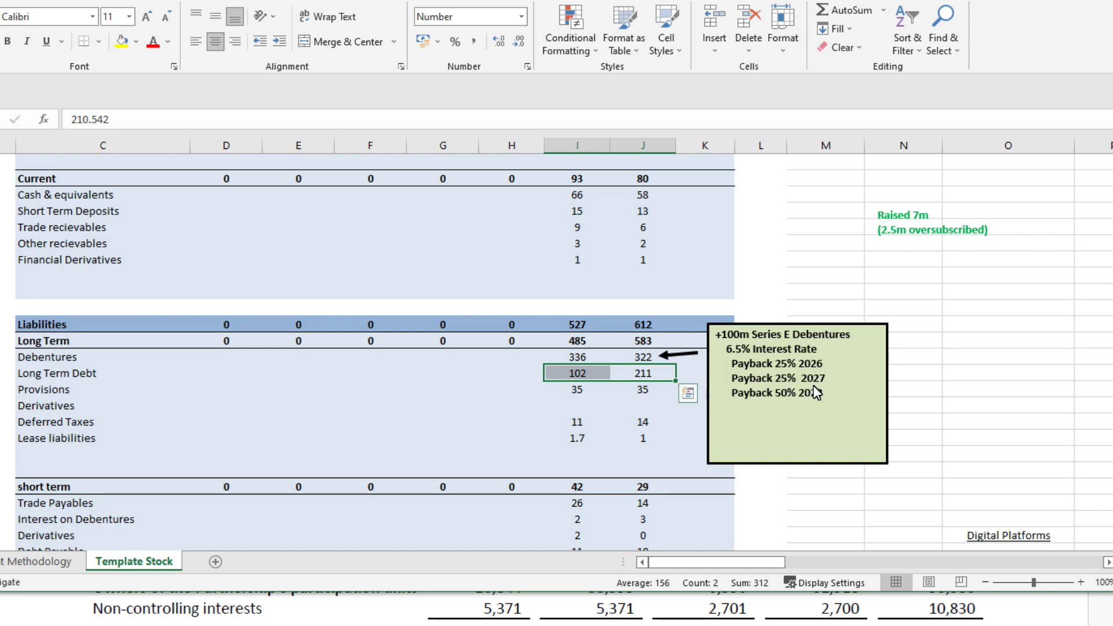
Highlight the 2026, 2027 and 2028 payback terms in the Series E debentures note one after another.
click(783, 361)
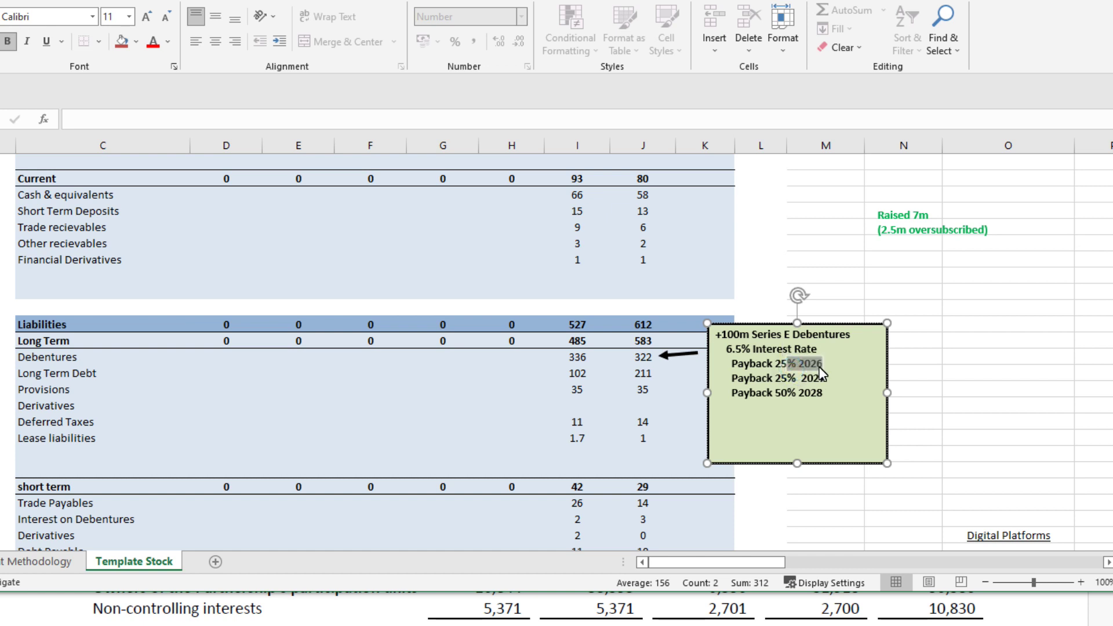
drag(731, 378, 823, 376)
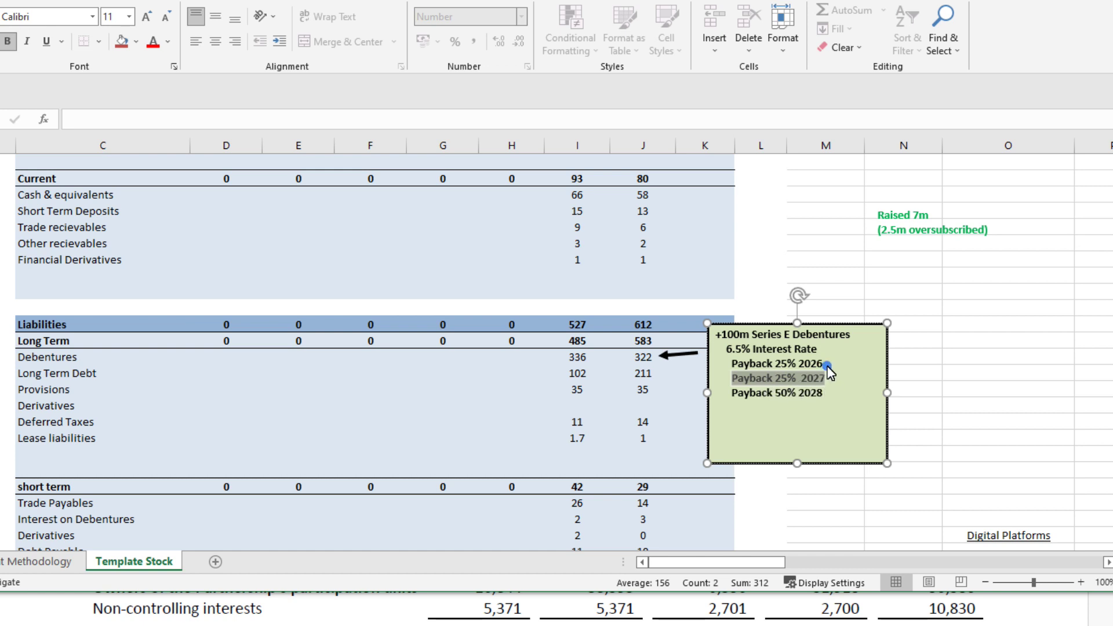
double_click(809, 364)
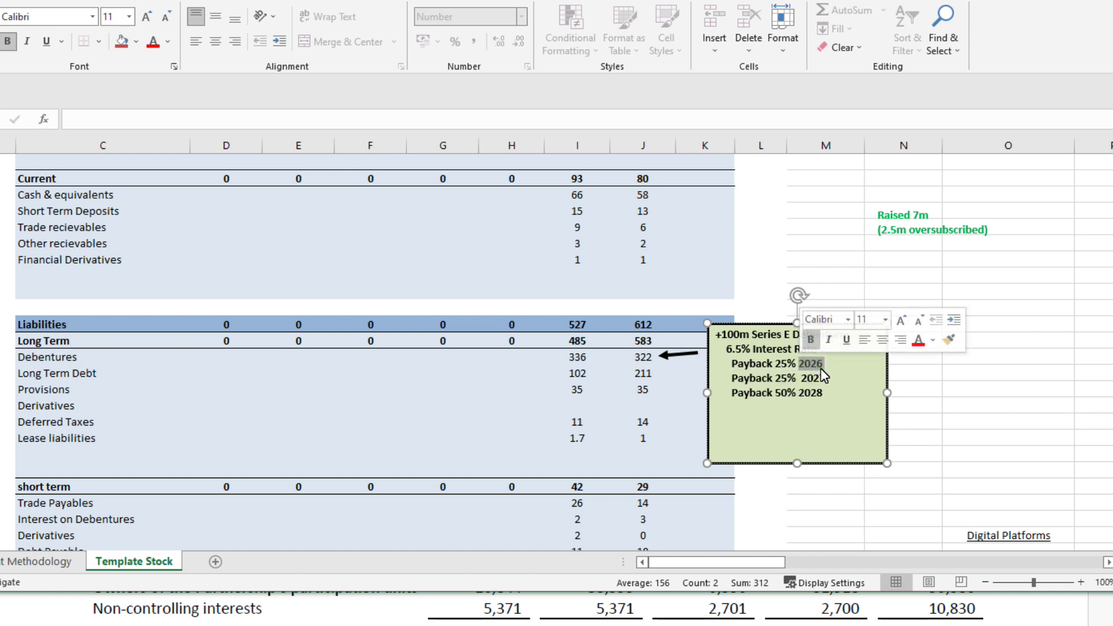
click(823, 394)
drag(824, 395, 791, 393)
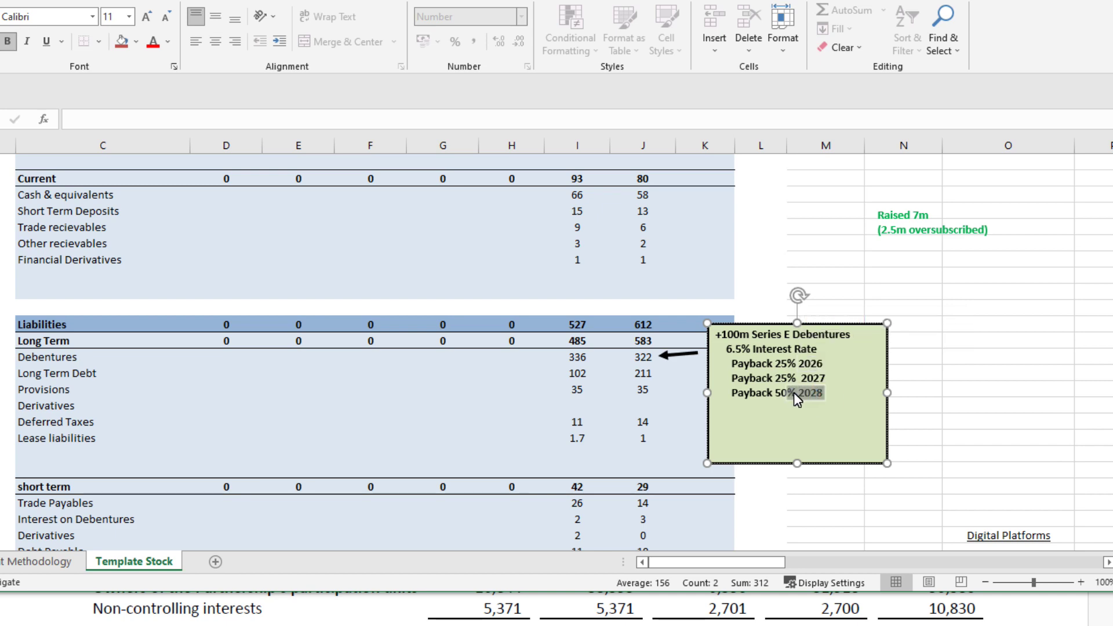
Review the short-term liabilities and expenditure sections, and deselect the debentures note by selecting an empty cell in column K.
scroll(442, 443, down, 4)
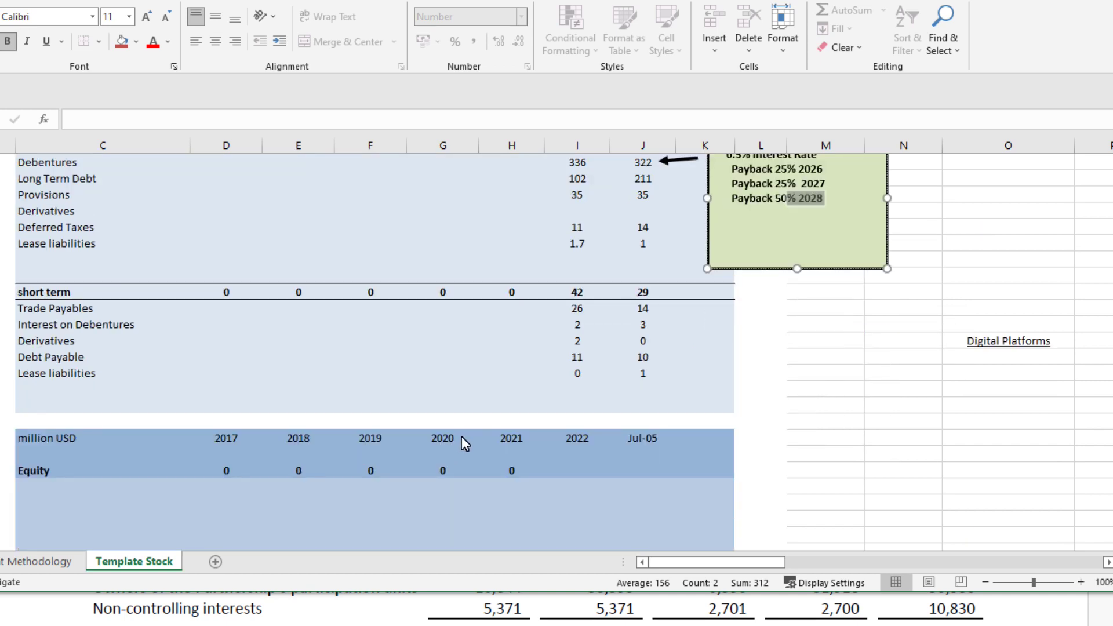
scroll(461, 437, up, 12)
scroll(494, 435, up, 6)
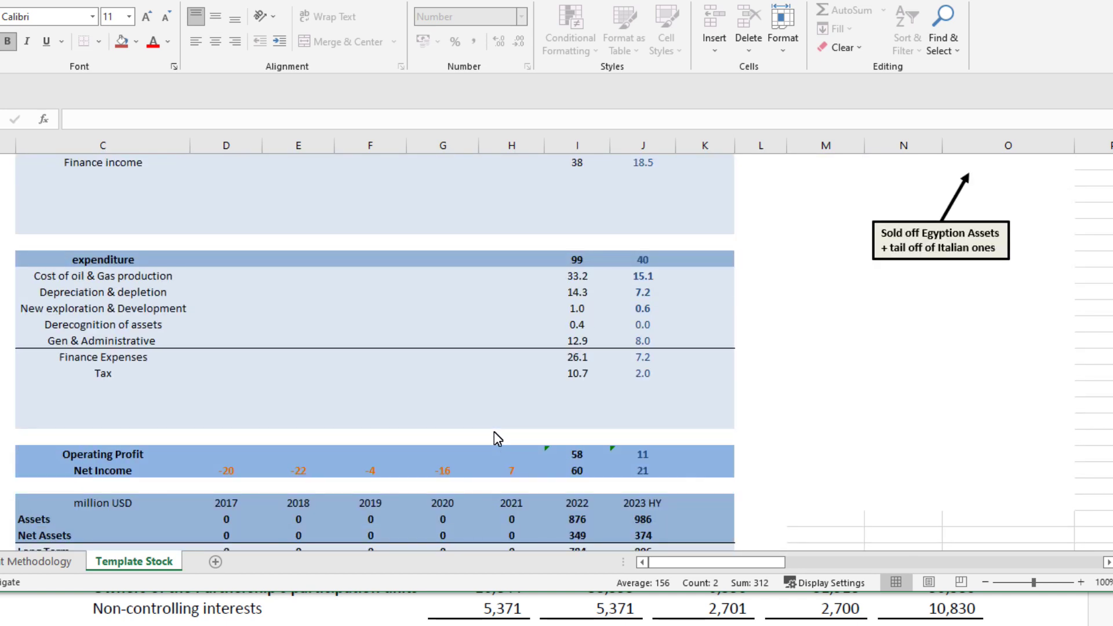
click(687, 354)
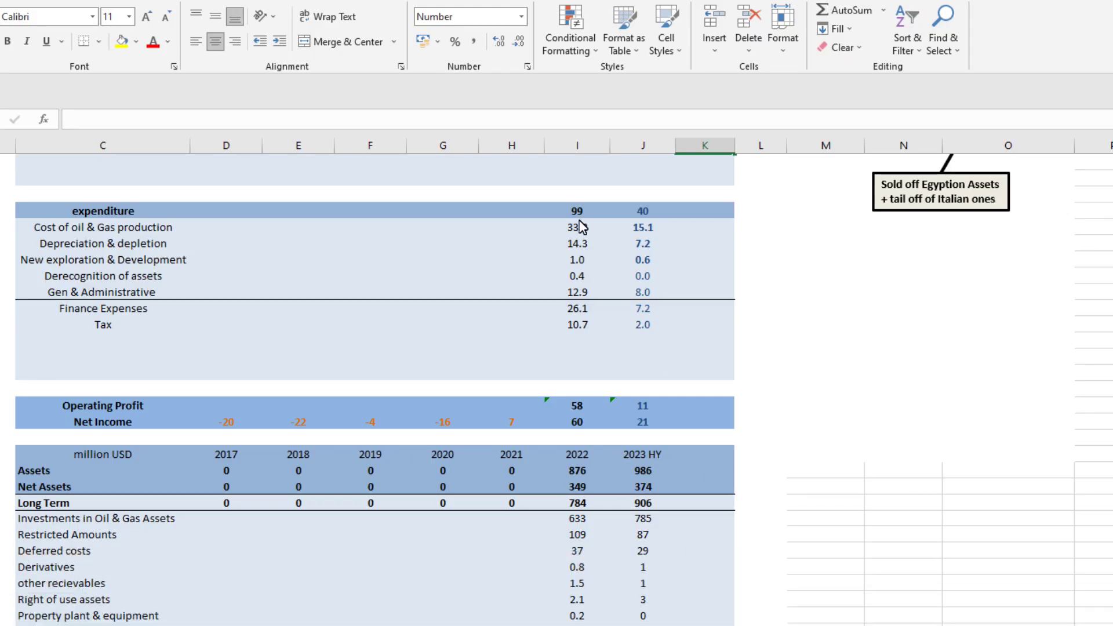
Examine the 2022 and 2023 HY income, expenditure, net income, assets and liabilities across the whole sheet.
scroll(643, 325, up, 2)
scroll(642, 323, up, 1)
scroll(641, 323, down, 1)
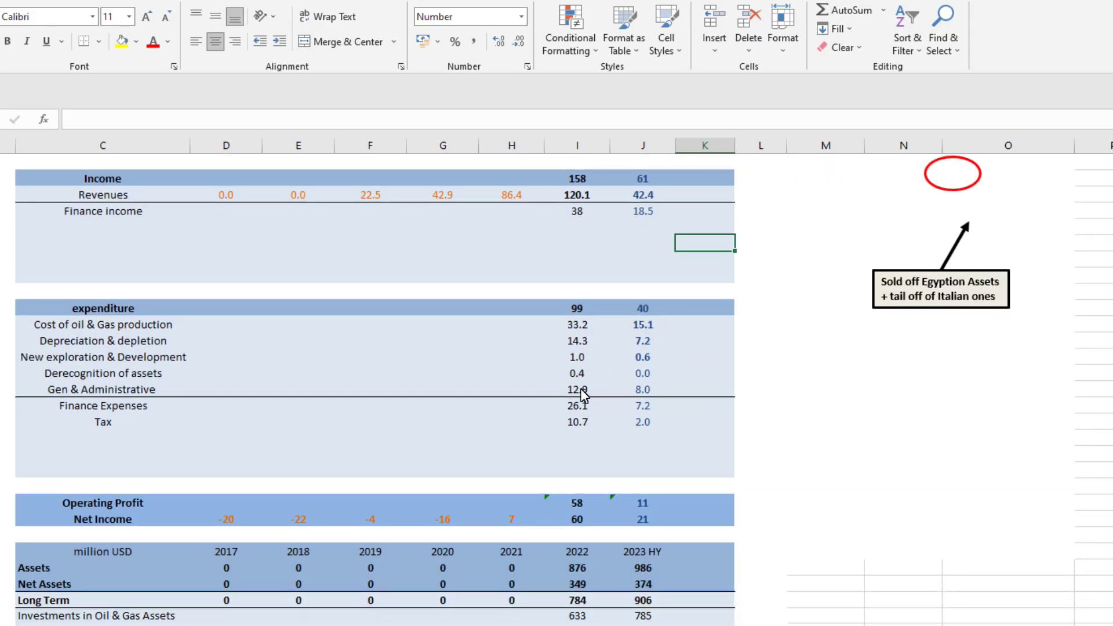
scroll(583, 393, down, 6)
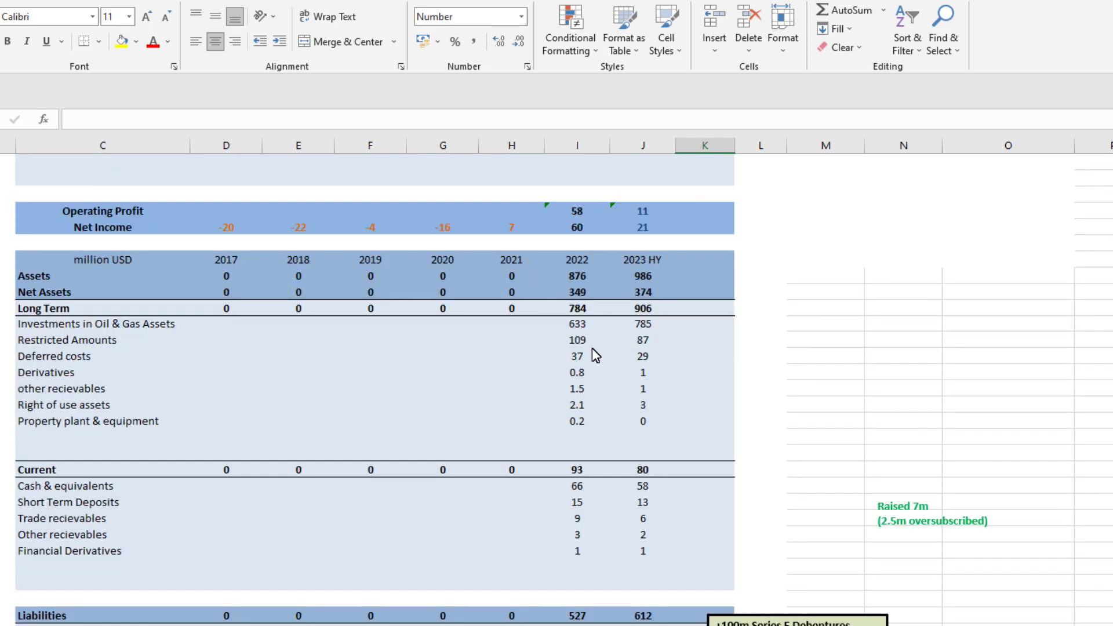
scroll(586, 364, up, 5)
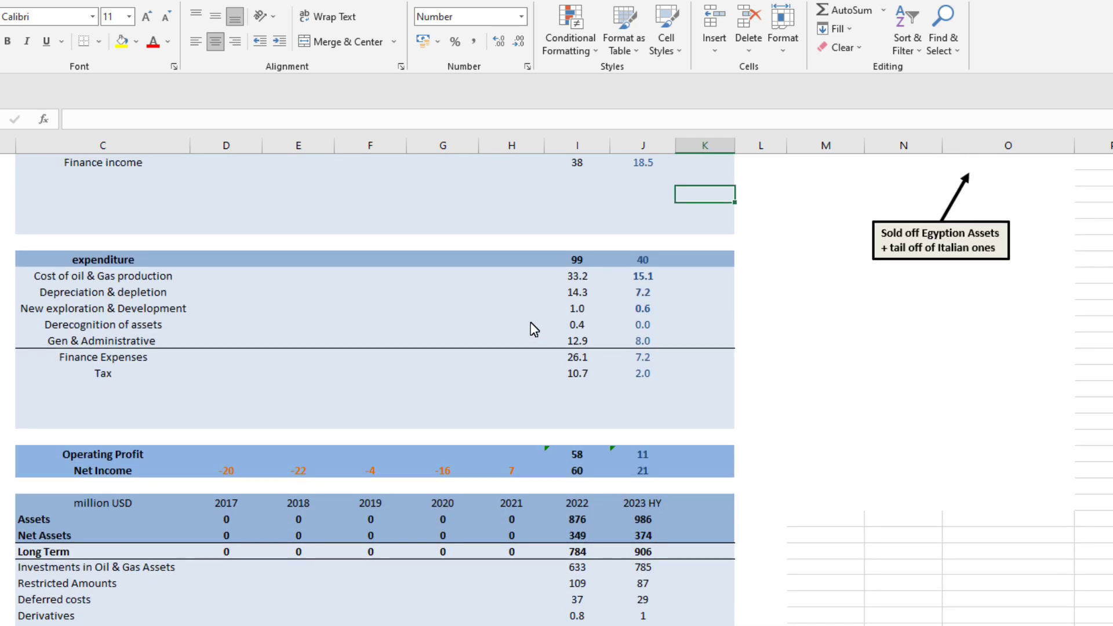
scroll(636, 393, down, 3)
scroll(640, 397, down, 1)
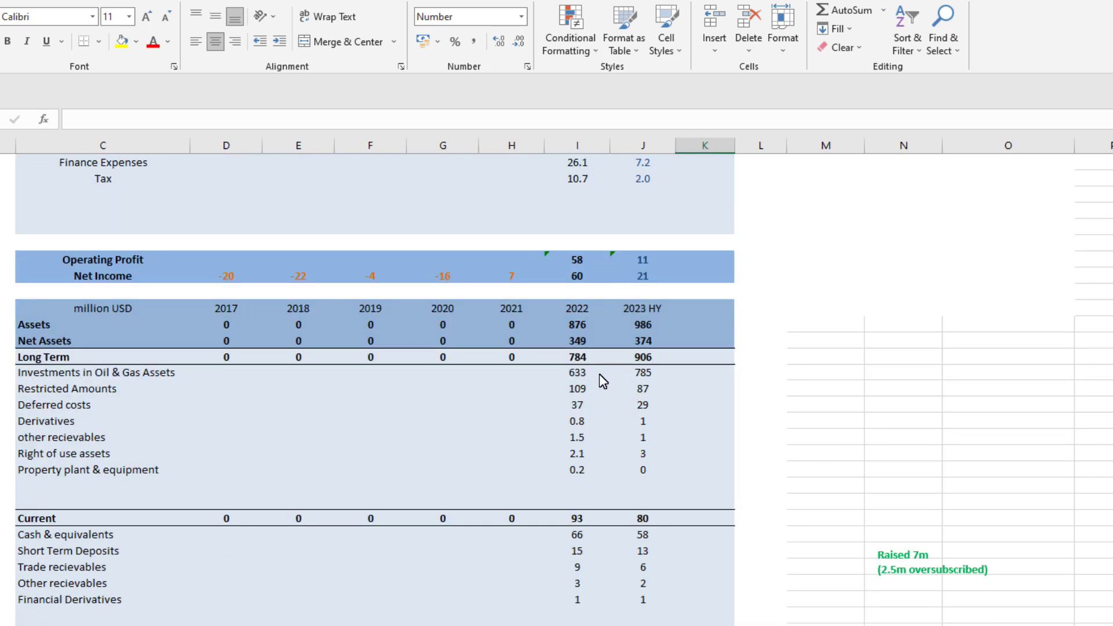
scroll(649, 380, up, 5)
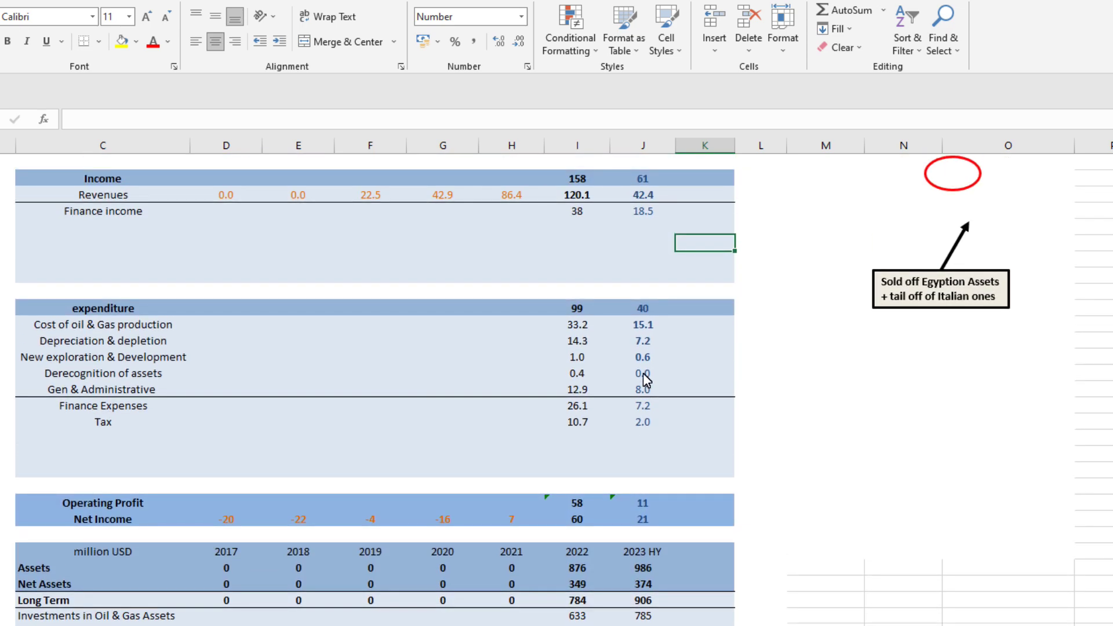
scroll(647, 379, down, 6)
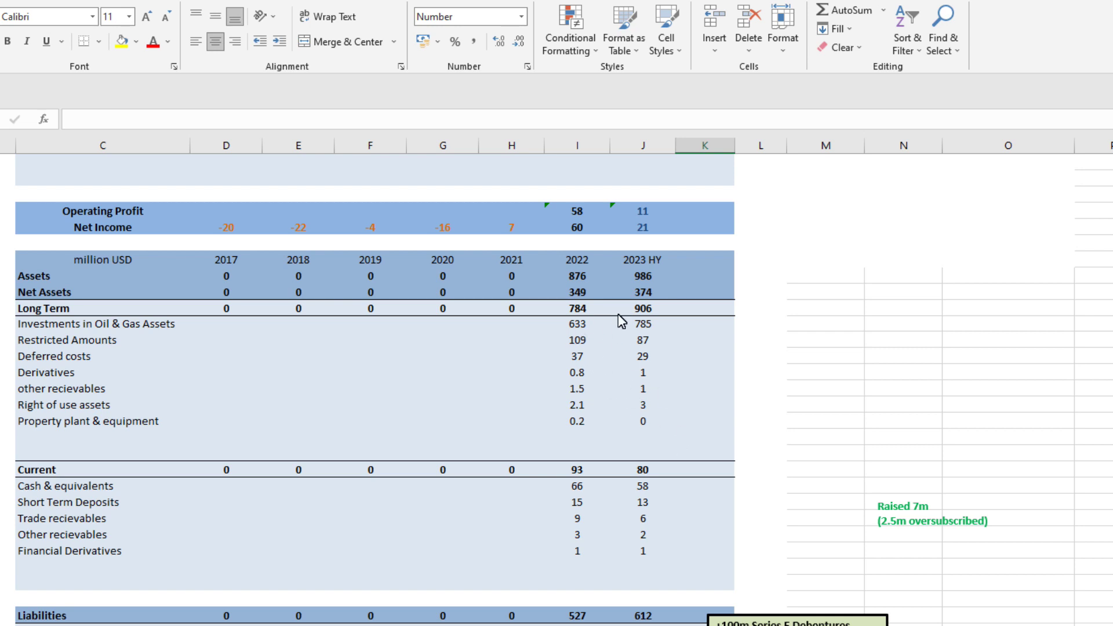
scroll(634, 387, down, 6)
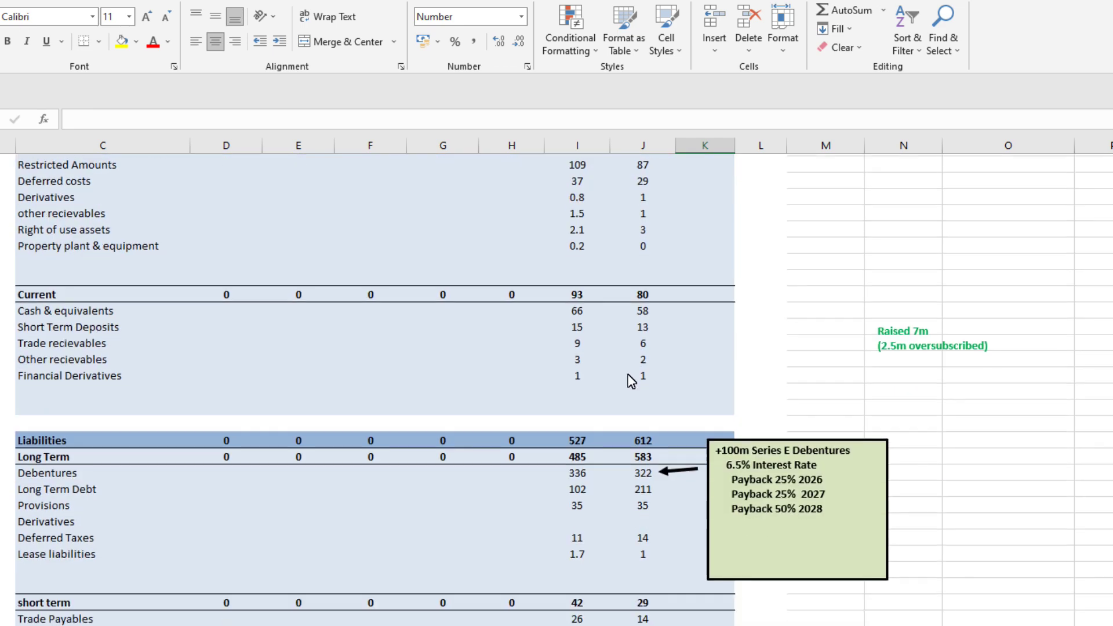
scroll(632, 381, up, 10)
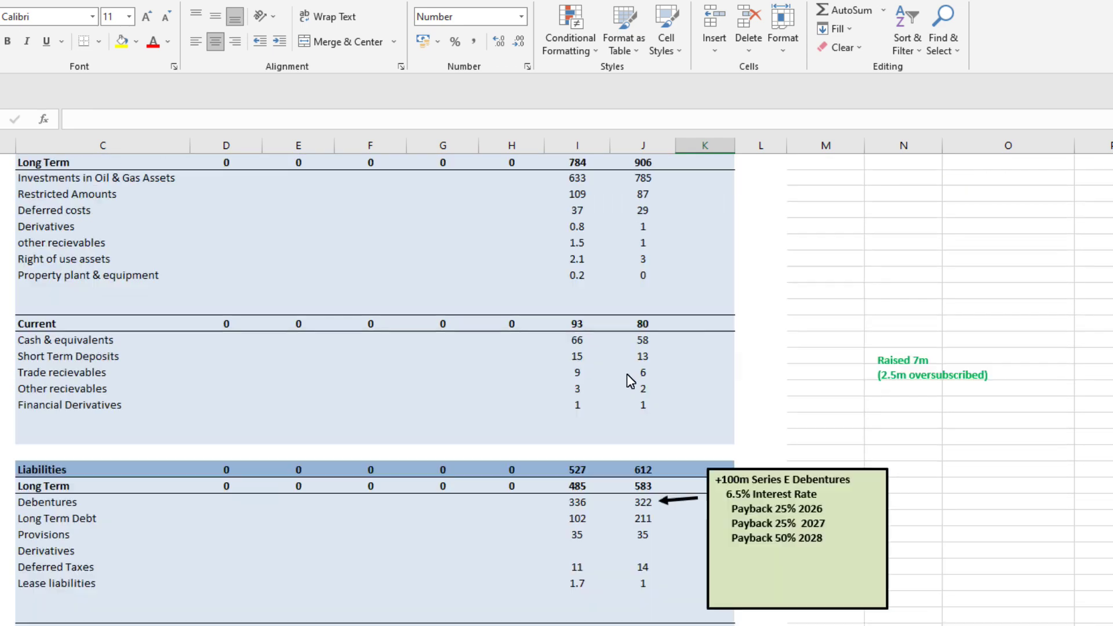
scroll(630, 375, up, 3)
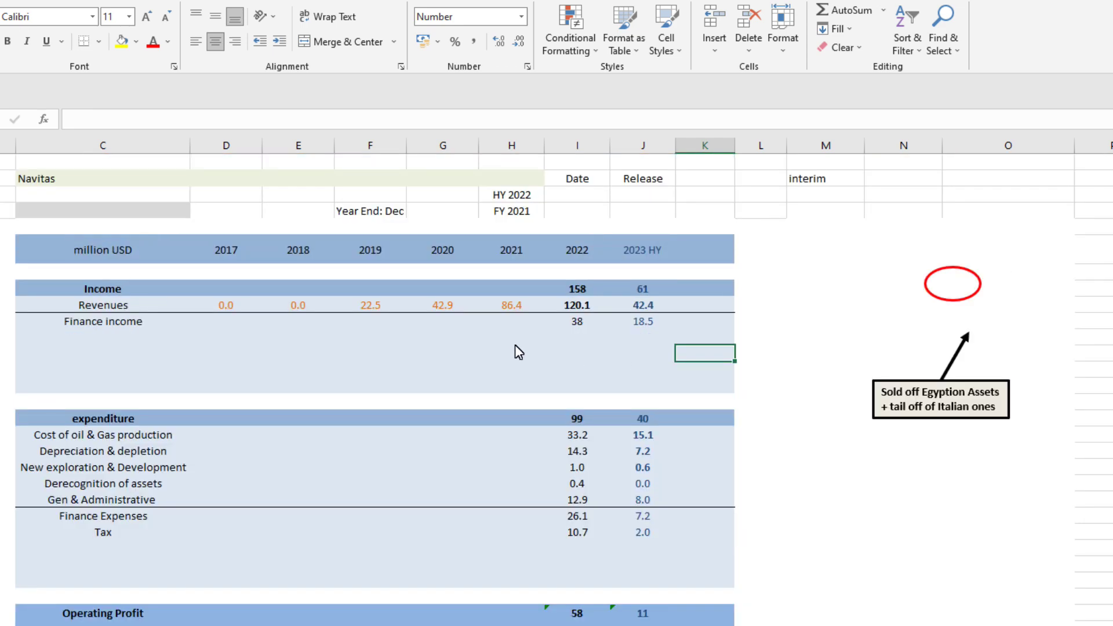
Highlight the revenues from 2019 to 2023 HY, and clear the selection by moving to an empty cell in column M.
drag(366, 312, 667, 307)
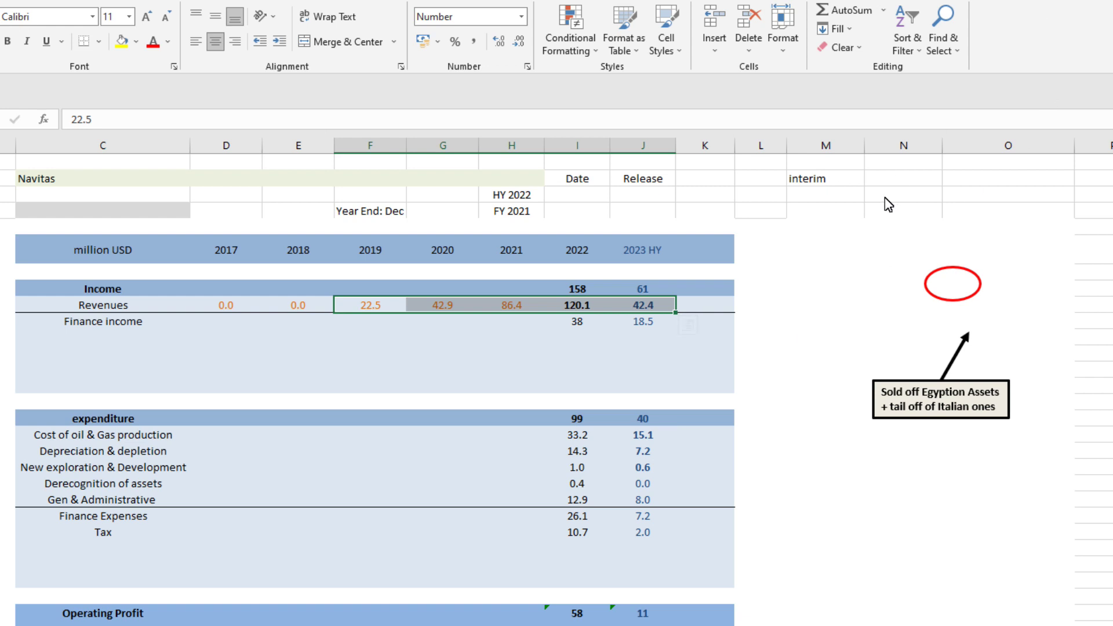
click(774, 397)
click(825, 331)
click(830, 450)
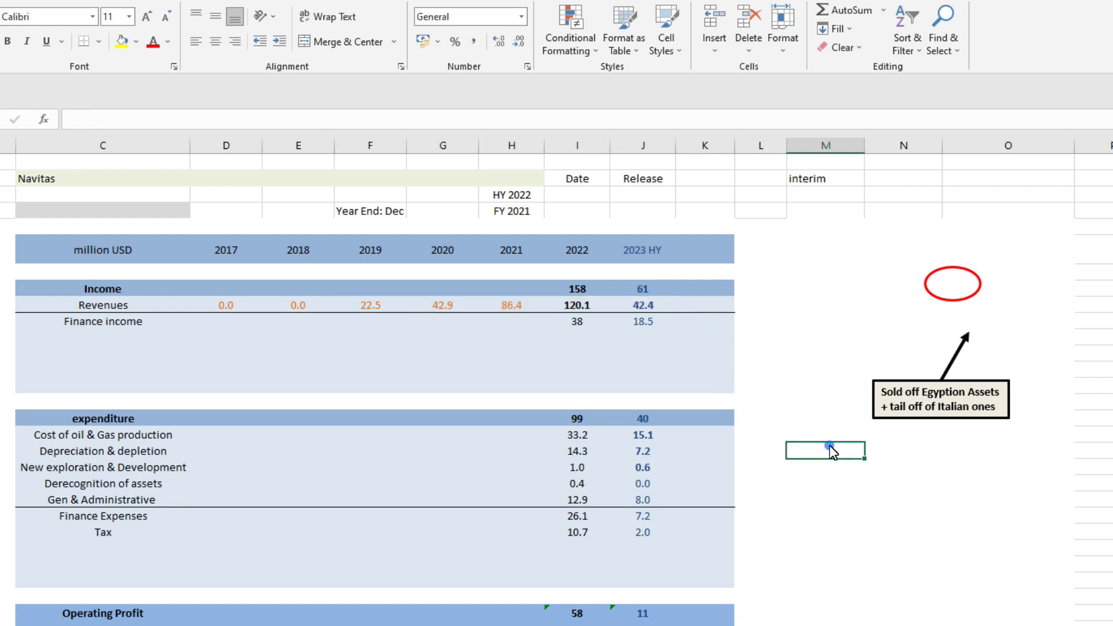
Glance over the profit and asset rows and return to the Navitas Petroleum Financial Reports page in the browser.
scroll(795, 445, down, 1)
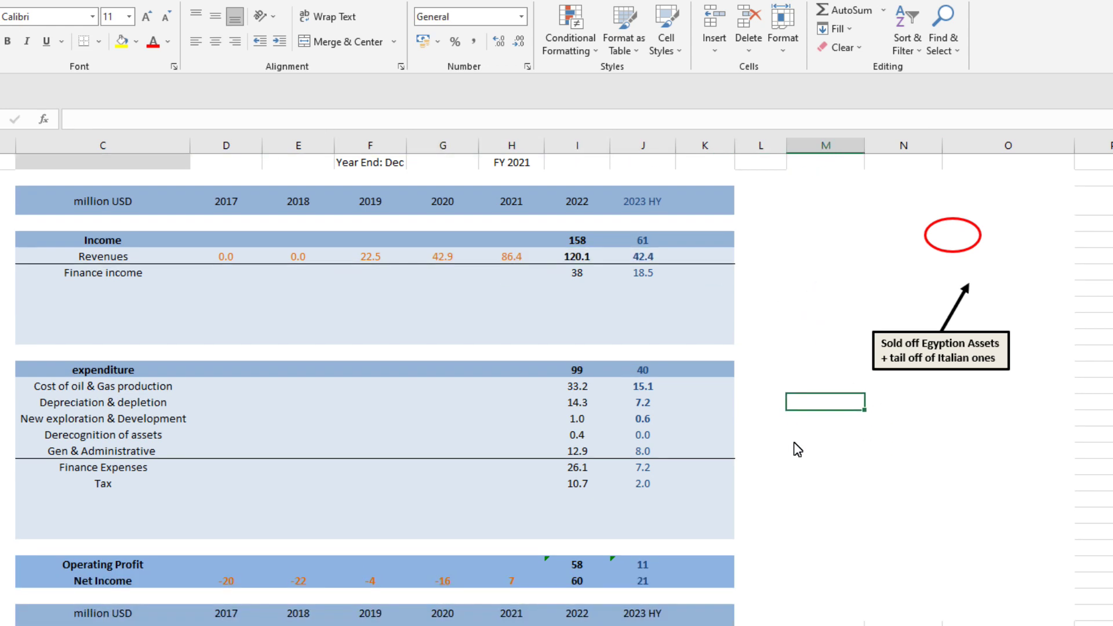
scroll(796, 447, down, 4)
scroll(837, 388, up, 4)
scroll(835, 396, up, 1)
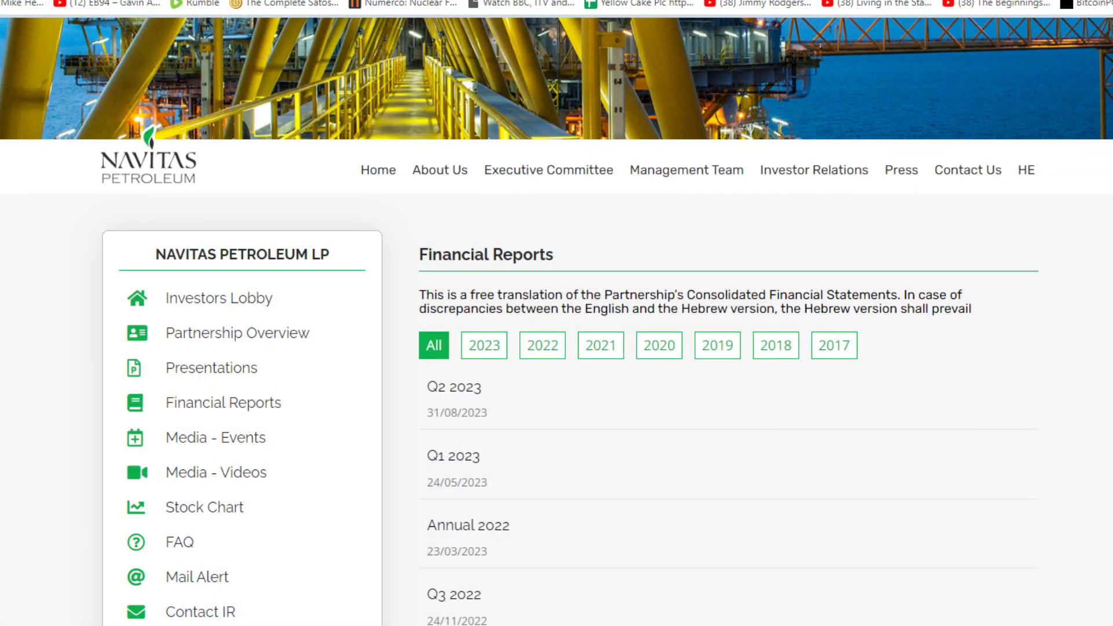